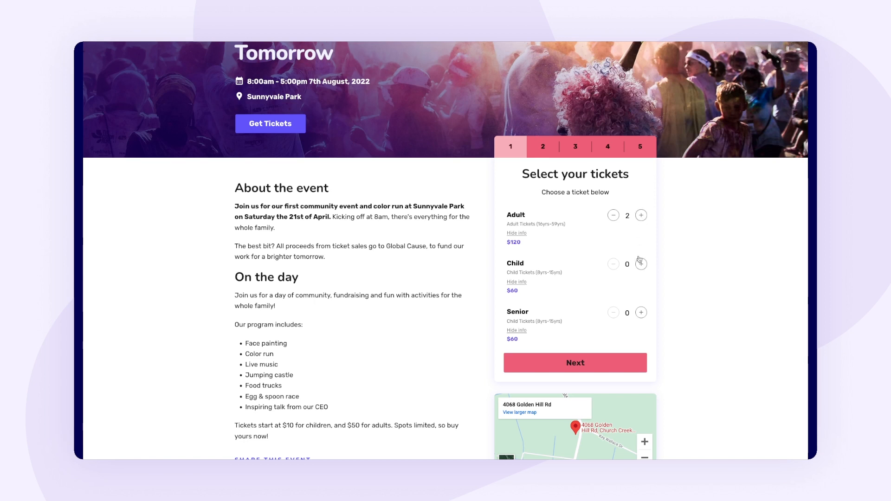
# - Add two Child tickets and one Senior ticket to the order on the event page
pyautogui.click(641, 264)
pyautogui.click(640, 264)
pyautogui.click(641, 313)
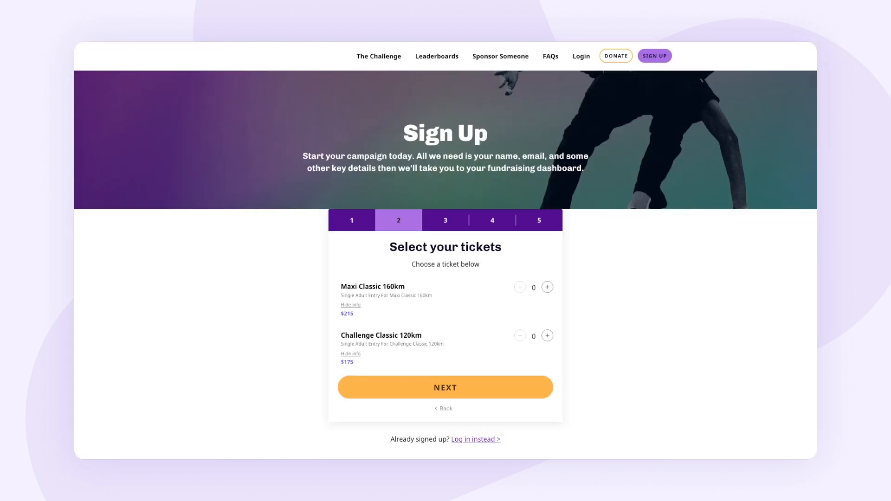
# - Add two Maxi Classic 160km tickets in the challenge sign-up form
pyautogui.click(547, 287)
pyautogui.click(547, 287)
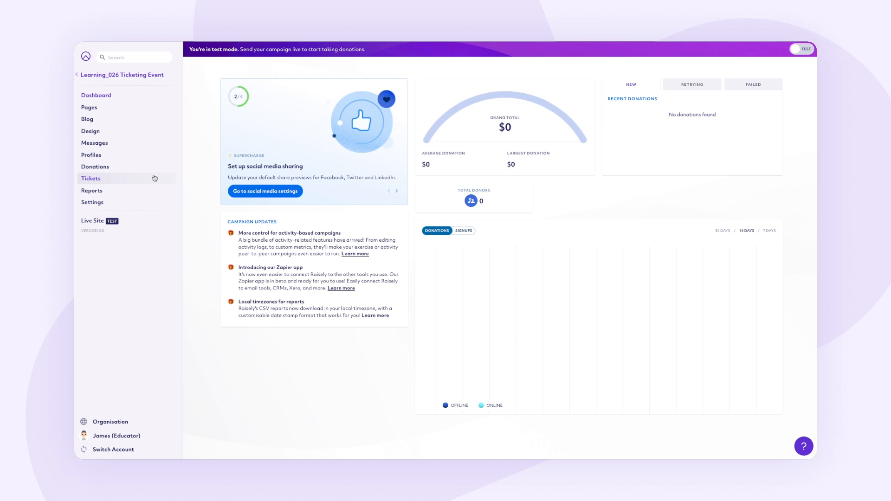
# - Start a new ticket type in the campaign's ticket setup, named AdultTicket Entry with the display name Adult
pyautogui.click(154, 178)
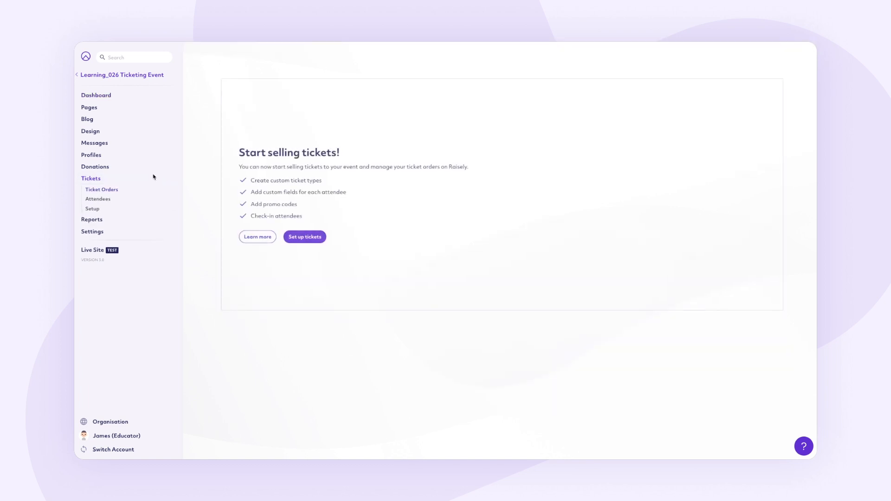
pyautogui.click(304, 236)
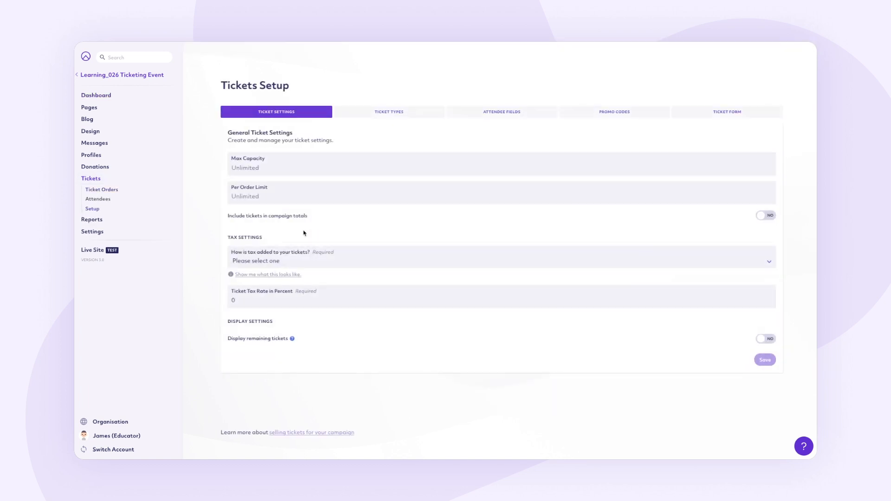
pyautogui.click(355, 113)
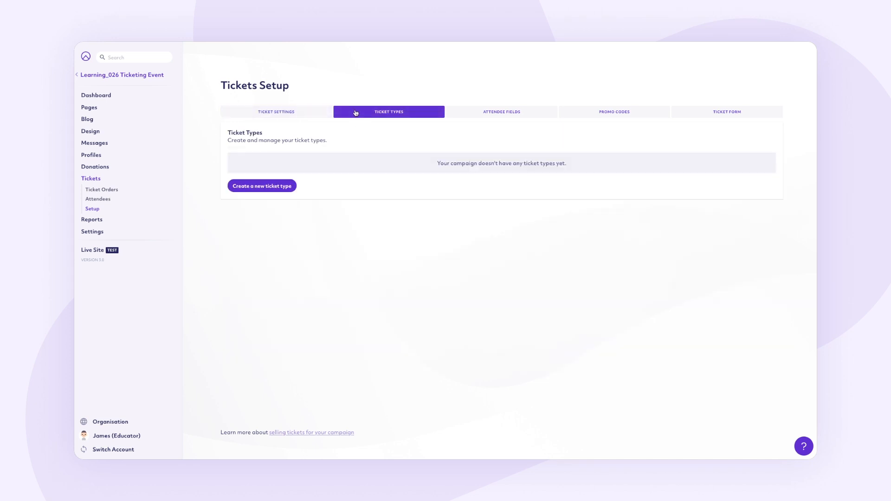
pyautogui.click(285, 186)
pyautogui.click(284, 185)
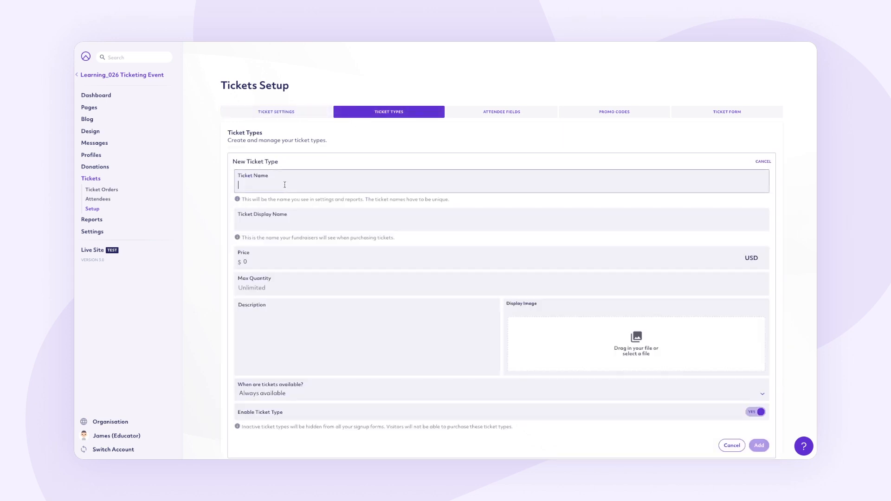
pyautogui.write('AdultTicket Entry')
pyautogui.press('Tab')
pyautogui.write('Adult')
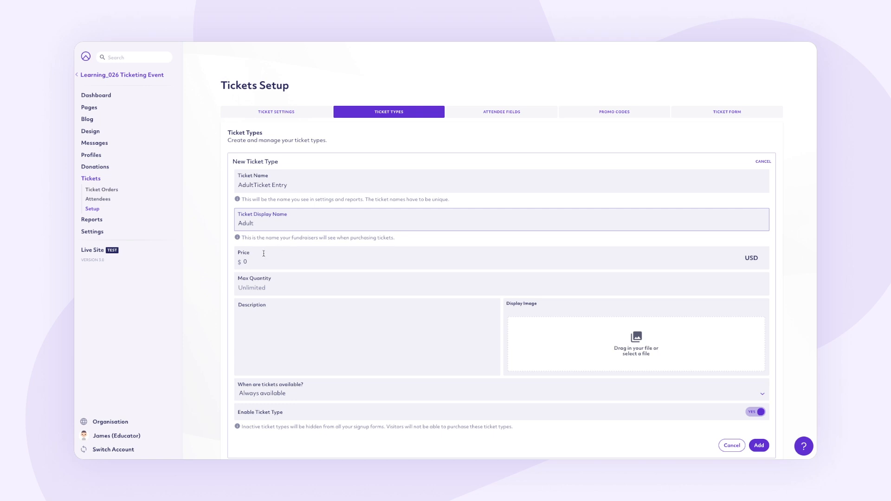
# - Set the ticket type's price to $200, max quantity to 250 and description to "Adult Ticket (18-50yrs)"
pyautogui.click(245, 261)
pyautogui.write('2')
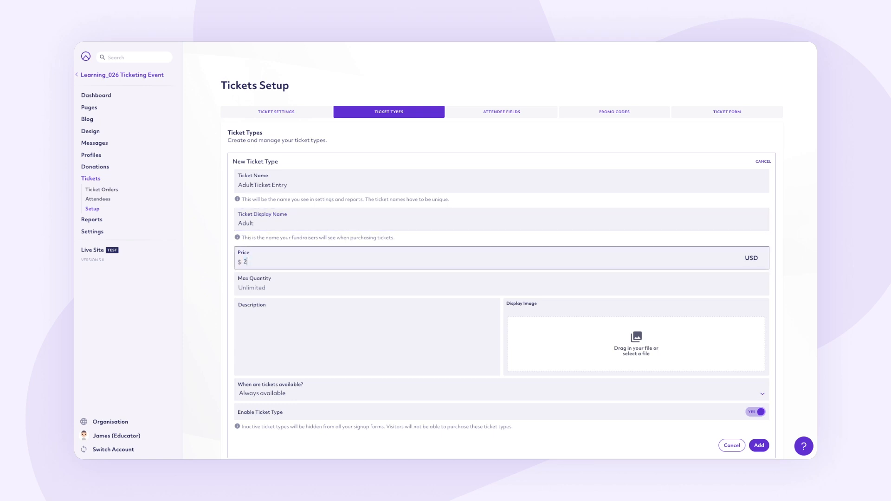
pyautogui.write('00')
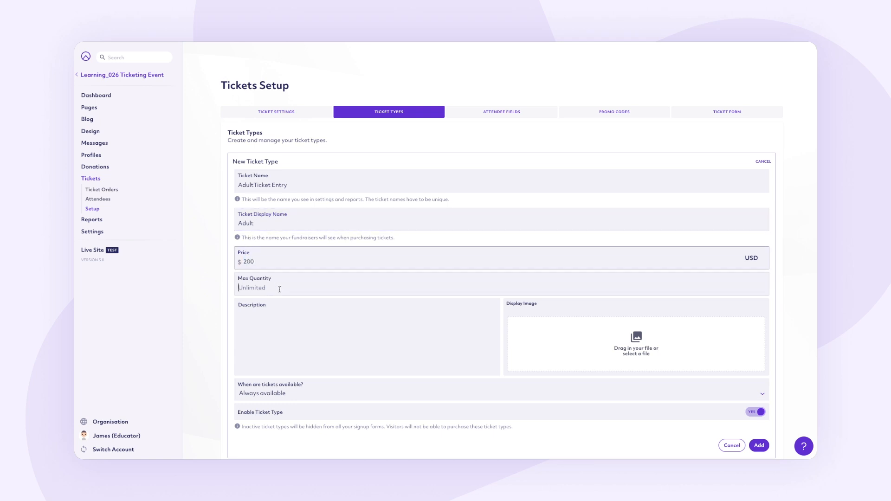
pyautogui.click(280, 289)
pyautogui.write('250')
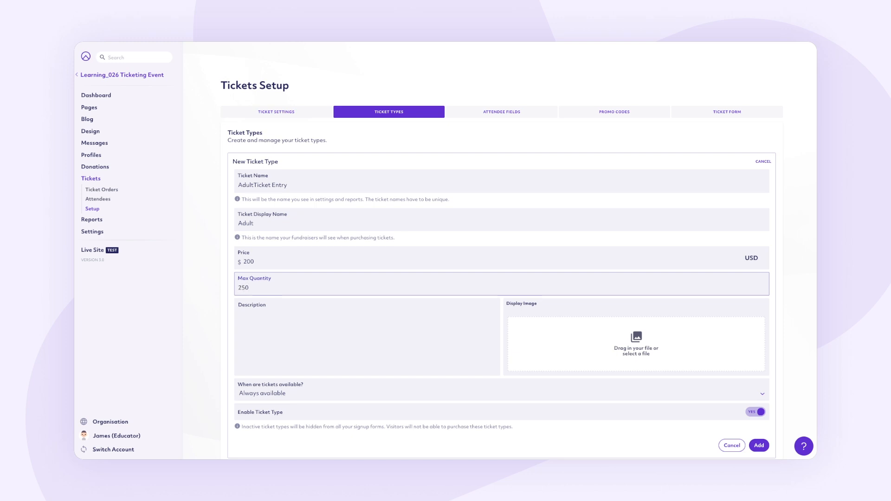
pyautogui.click(288, 314)
pyautogui.write('Adult Ticket (18-59yrs)')
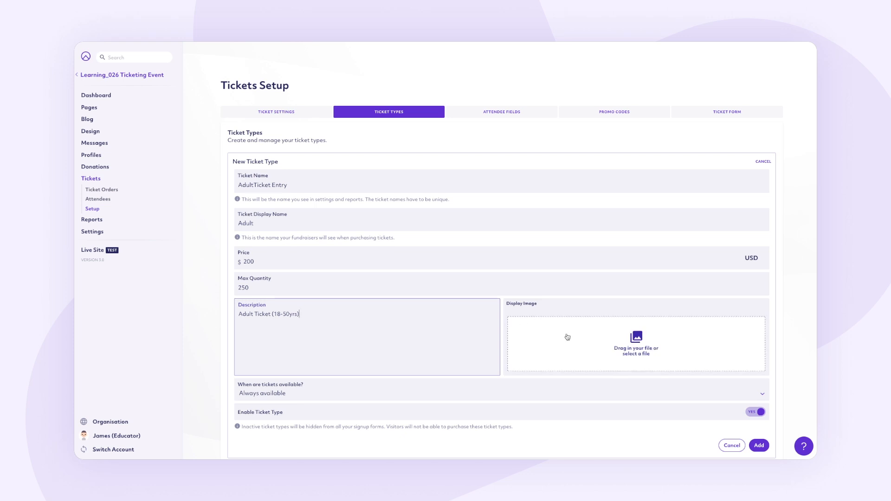
# - Try start and end date availability for the ticket type, return to Always available, and try disabling the ticket type
pyautogui.click(528, 394)
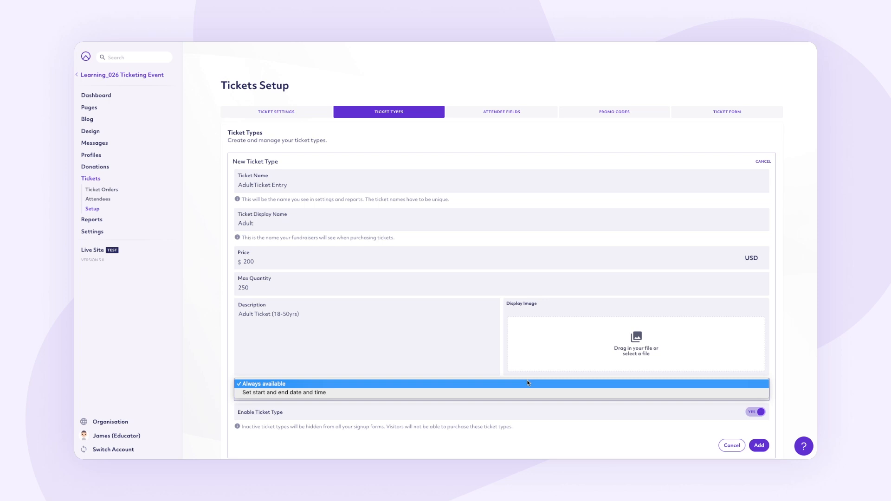
pyautogui.click(528, 395)
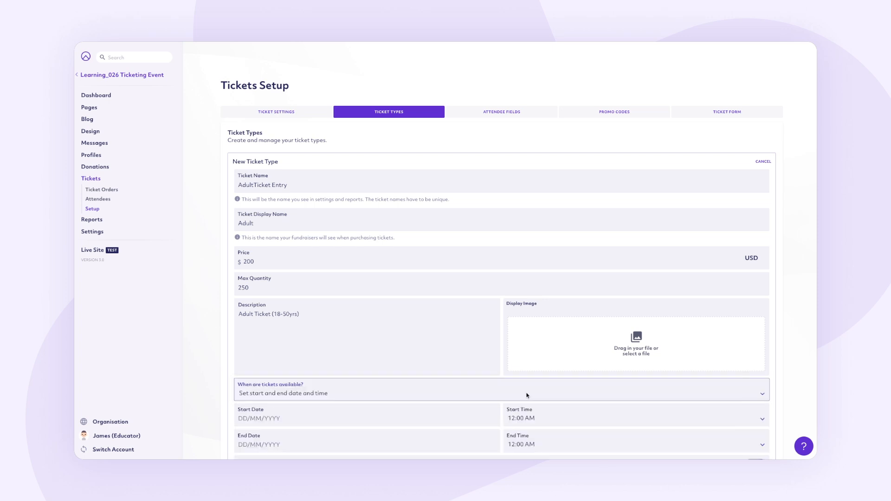
pyautogui.scroll(-3, 527, 395)
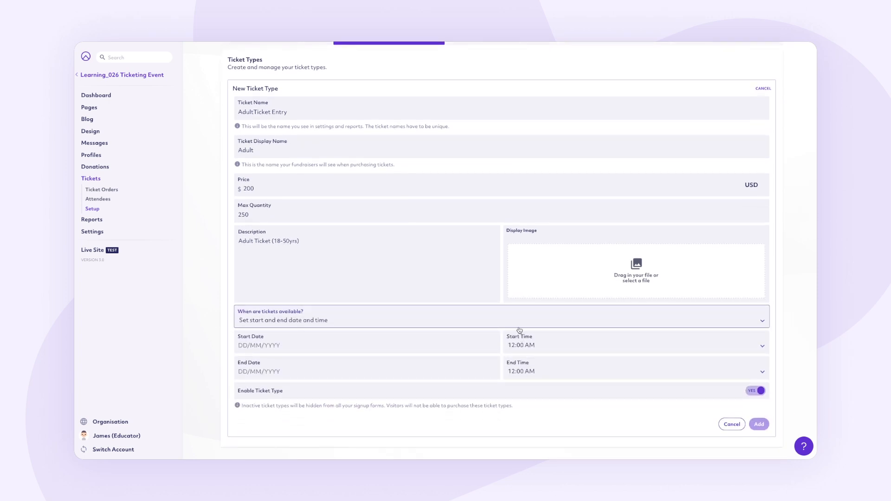
pyautogui.click(518, 324)
pyautogui.click(516, 302)
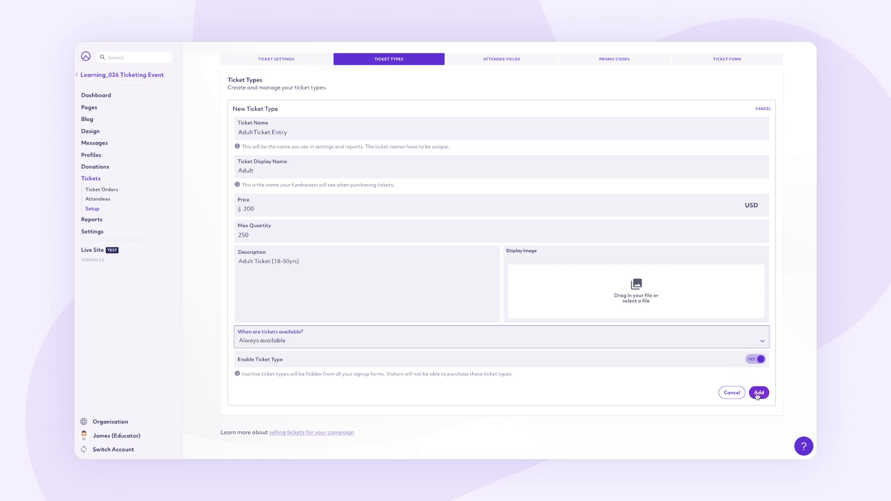
pyautogui.click(753, 360)
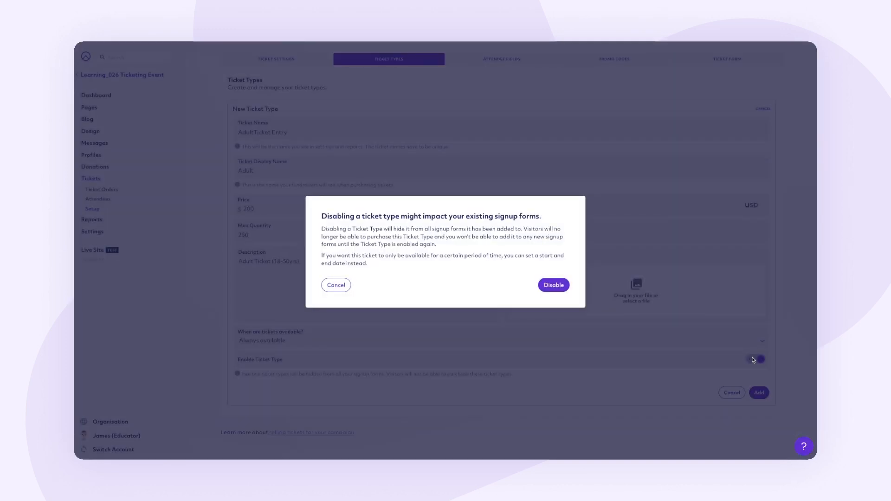
pyautogui.click(336, 285)
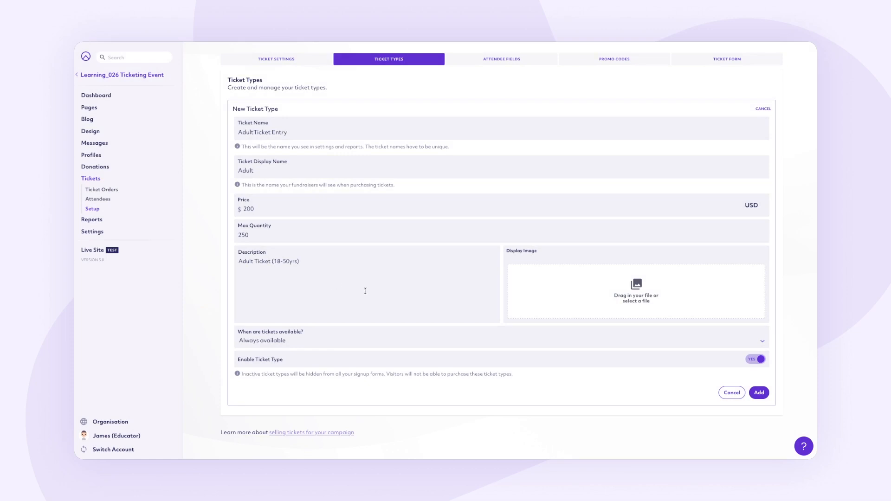
# - Add the adult ticket type to the campaign, and open its details for editing and close them without changes
pyautogui.click(758, 393)
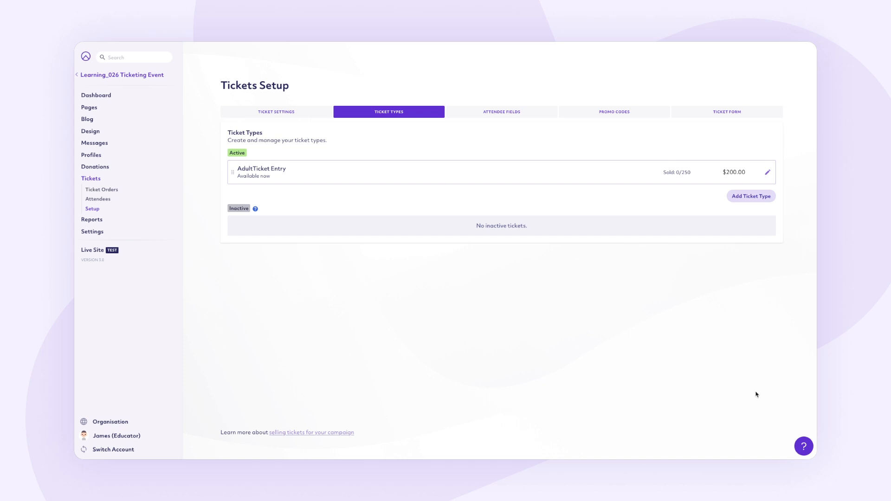
pyautogui.click(768, 173)
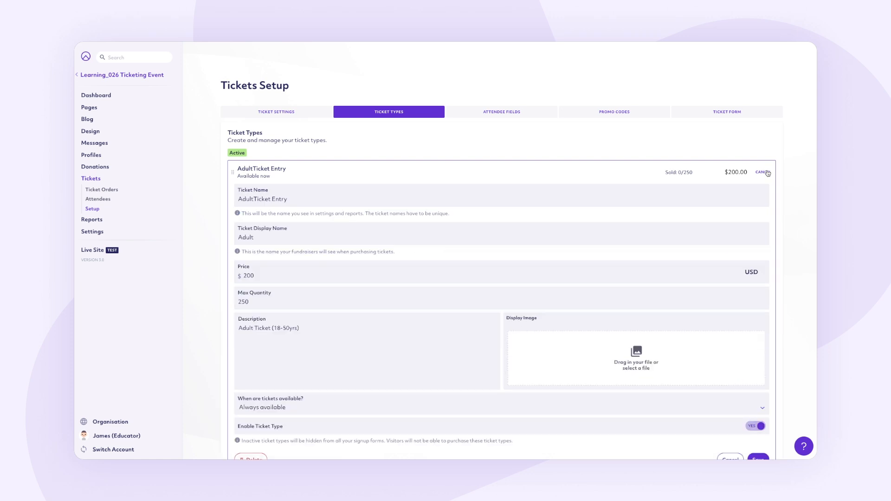
pyautogui.click(768, 173)
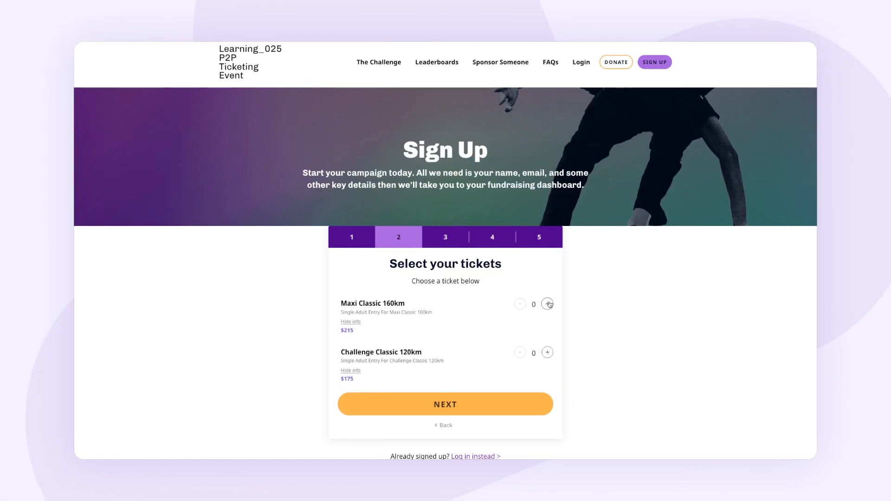
# - Add one Maxi Classic 160km ticket in the sign-up form and proceed with the registration
pyautogui.click(548, 304)
pyautogui.click(509, 402)
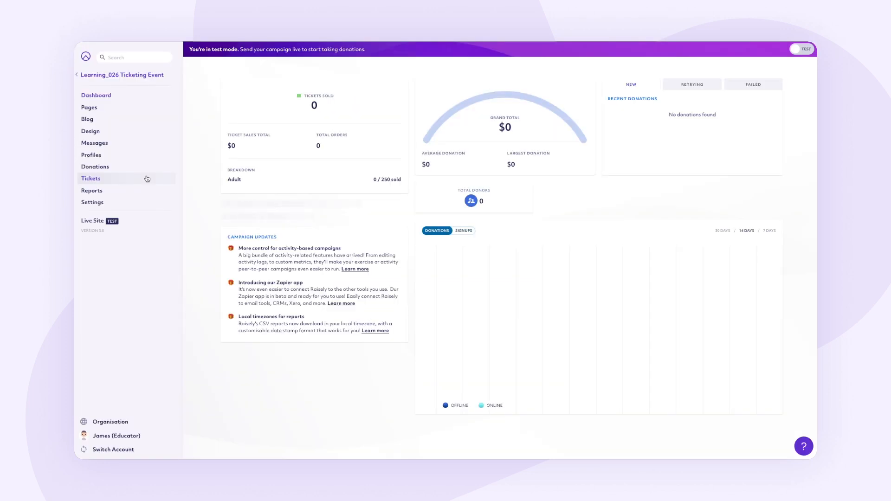
# - Start a new visible attendee field in the campaign's ticket setup and choose Age as its field
pyautogui.click(147, 179)
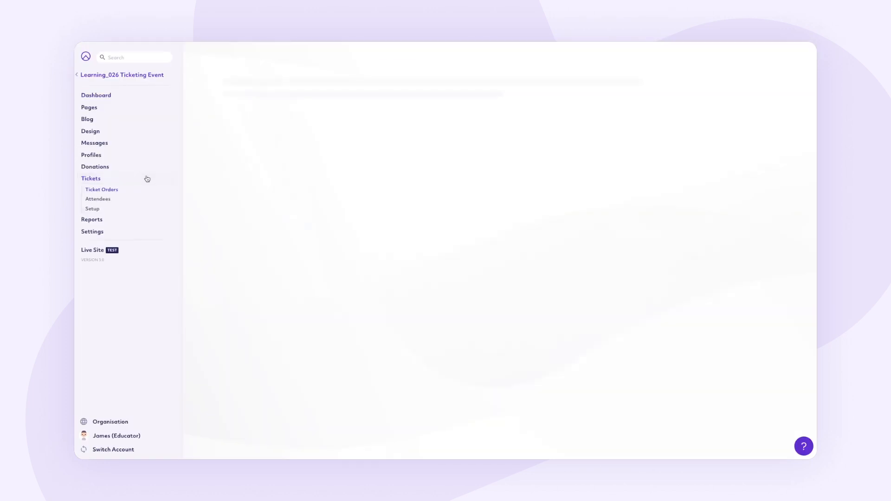
pyautogui.click(96, 209)
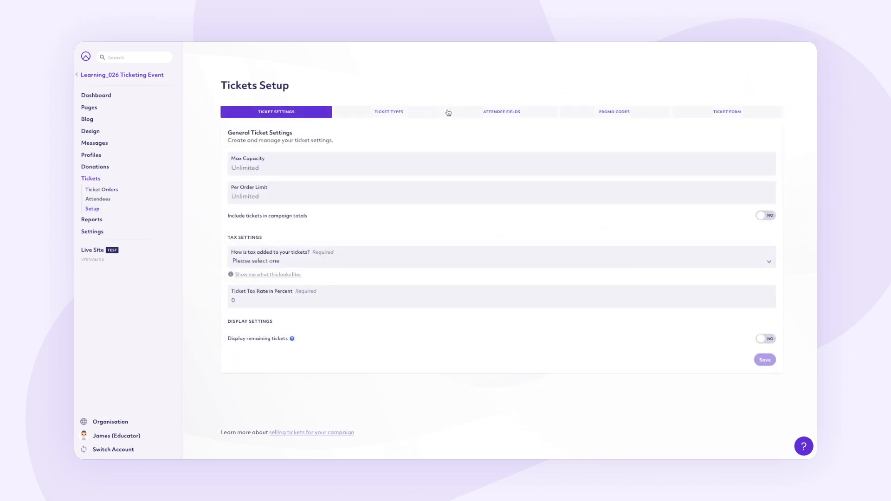
pyautogui.click(455, 112)
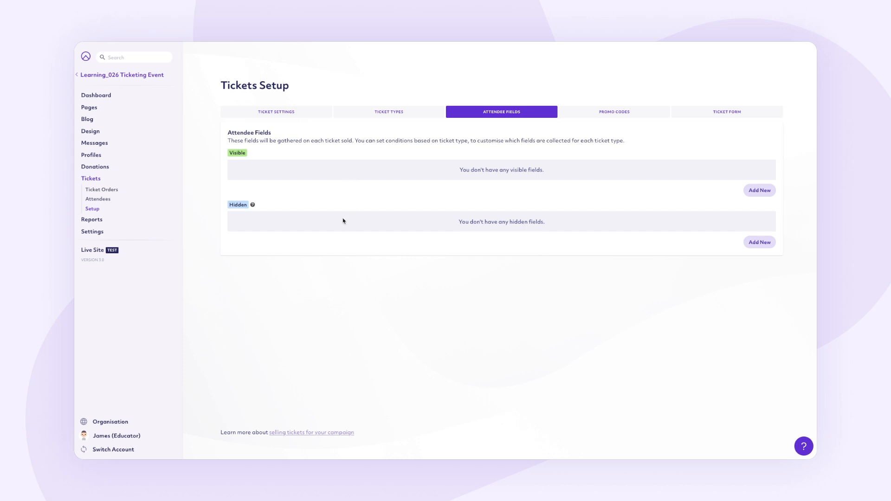
pyautogui.click(760, 191)
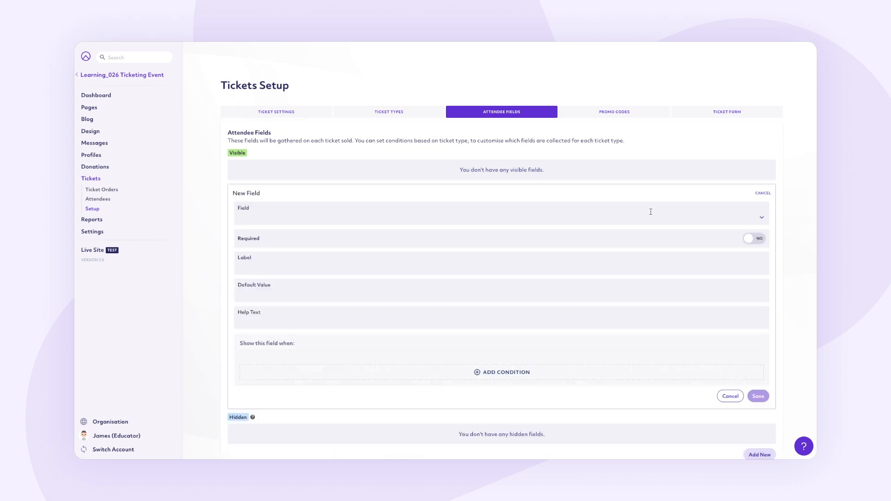
pyautogui.click(762, 217)
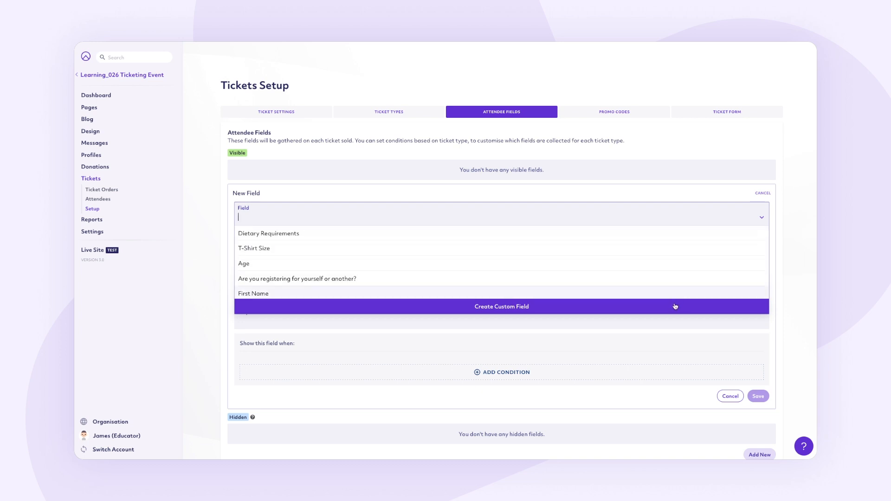
pyautogui.click(657, 263)
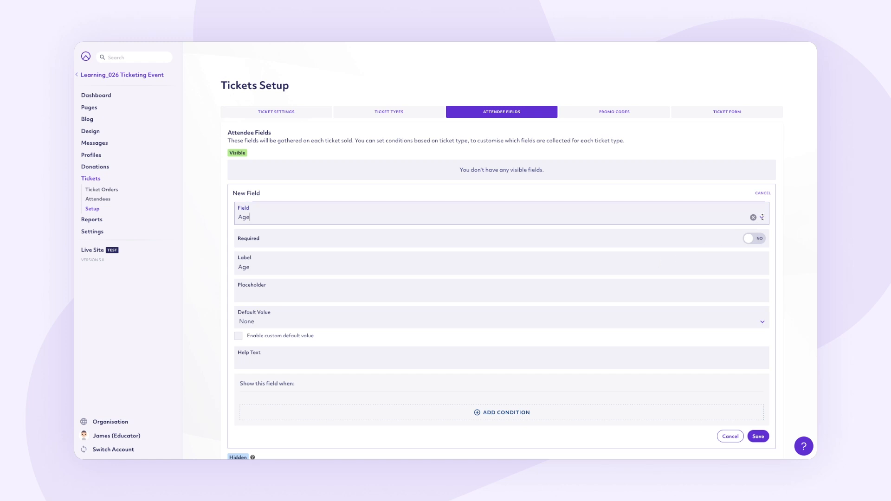
# - Clear the chosen Age field, open the form for creating a custom field, and cancel it
pyautogui.click(753, 217)
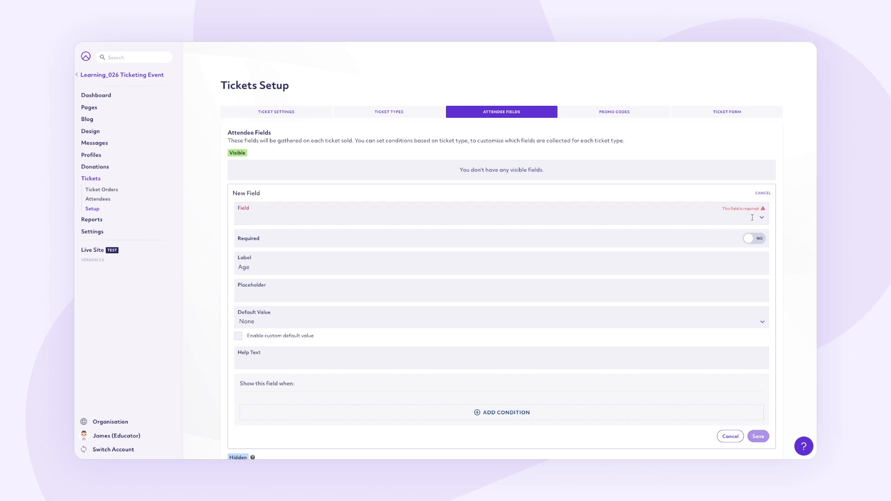
pyautogui.click(760, 217)
pyautogui.click(577, 306)
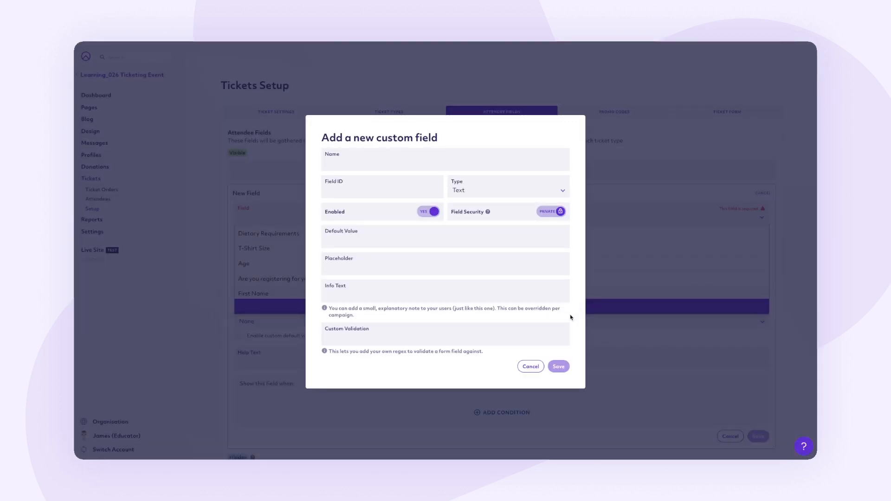
pyautogui.click(530, 367)
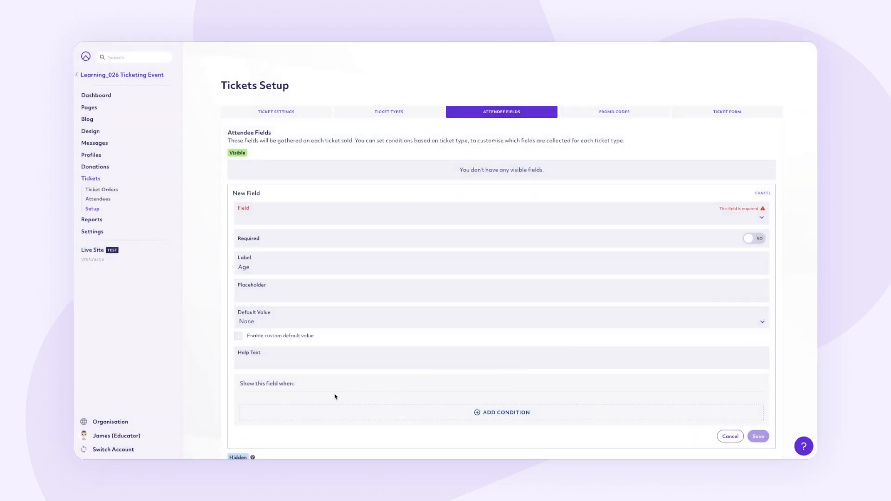
# - Examine the ticket custom fields in the organisation's settings
pyautogui.click(137, 421)
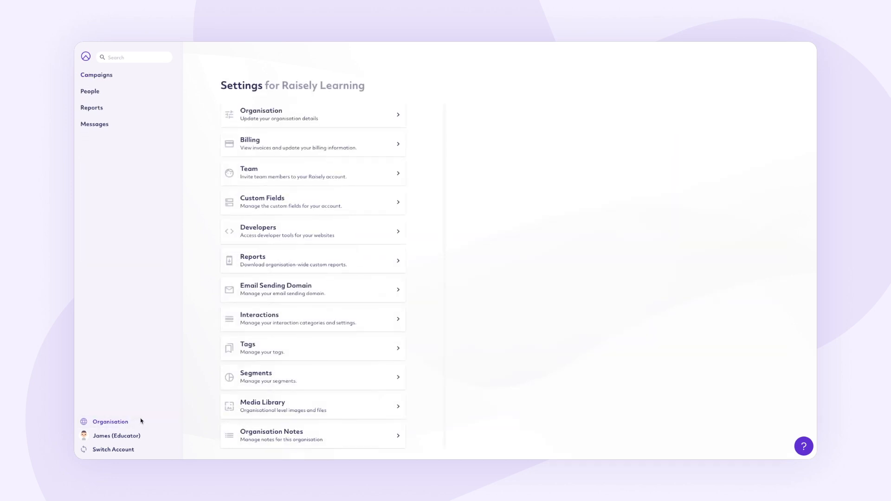
pyautogui.click(354, 205)
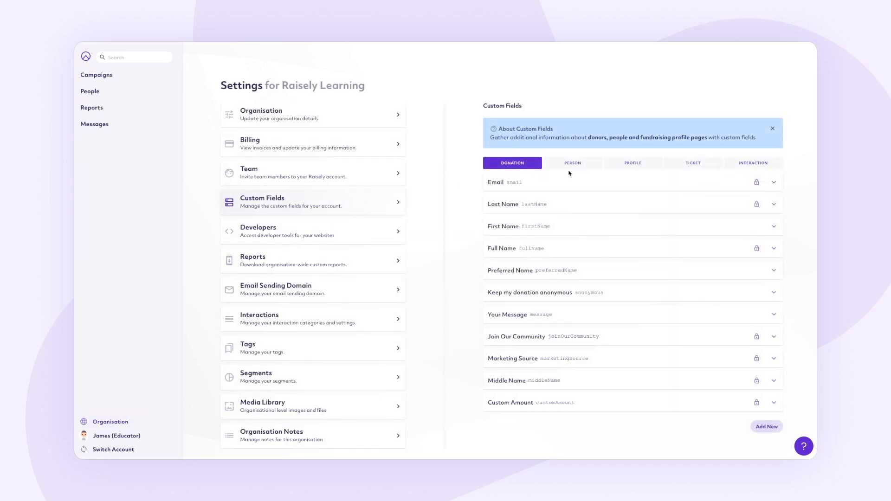
pyautogui.click(674, 164)
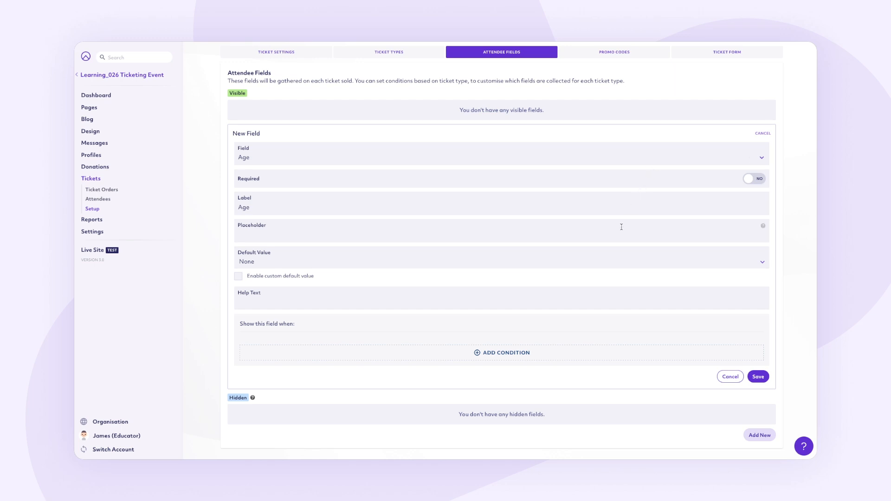
# - Add a condition showing the Age attendee field when Ticket Type is equal to AdultTicket Entry, and save the field
pyautogui.click(586, 353)
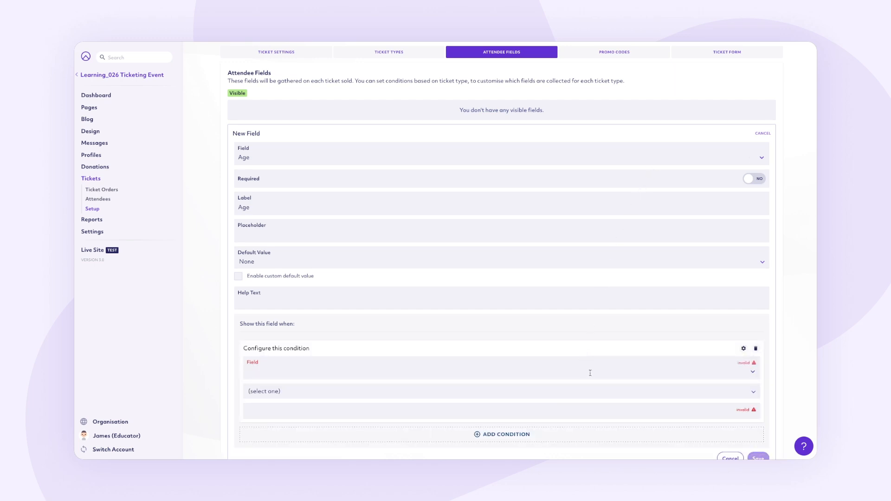
pyautogui.click(750, 373)
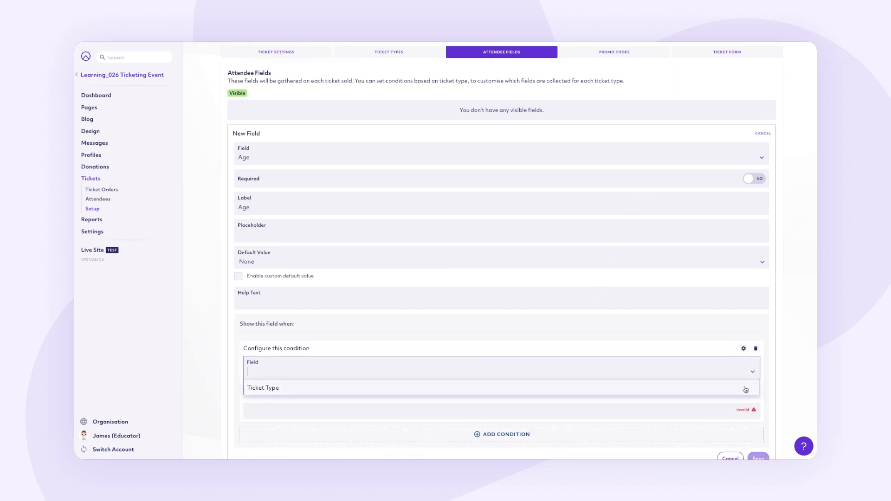
pyautogui.click(745, 388)
pyautogui.click(745, 397)
pyautogui.click(742, 398)
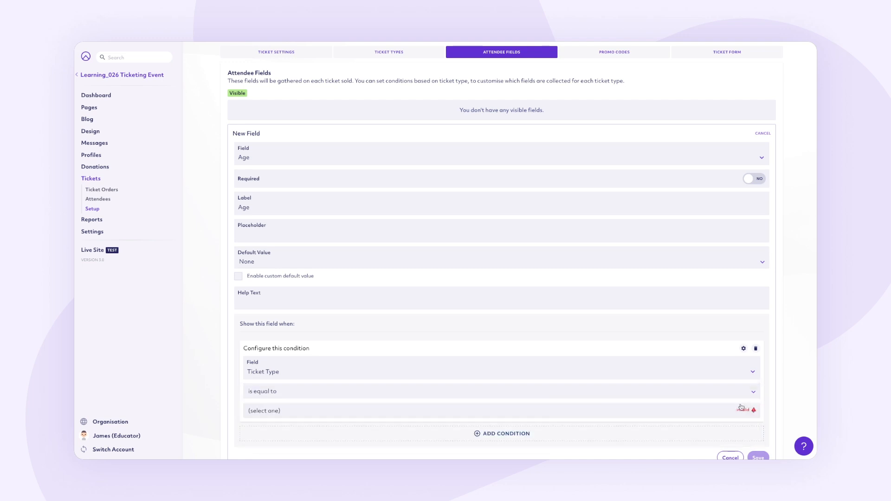
pyautogui.click(736, 409)
pyautogui.click(732, 418)
pyautogui.scroll(-1, 731, 419)
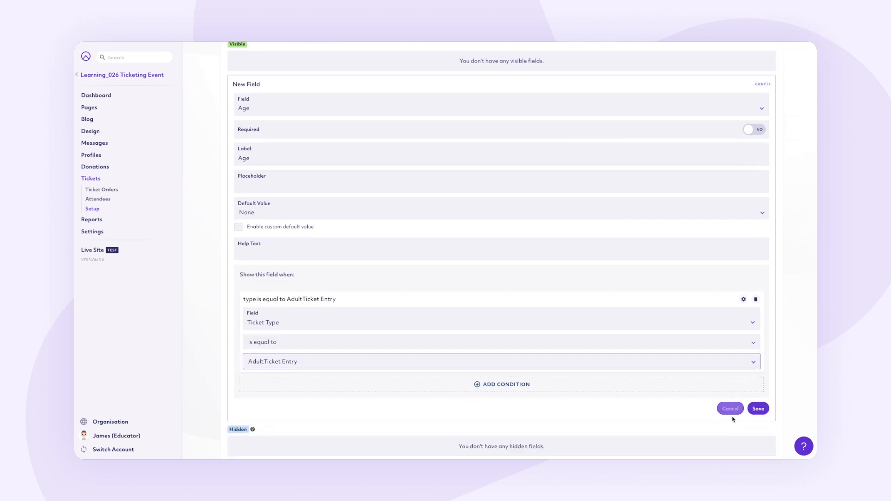
pyautogui.click(758, 407)
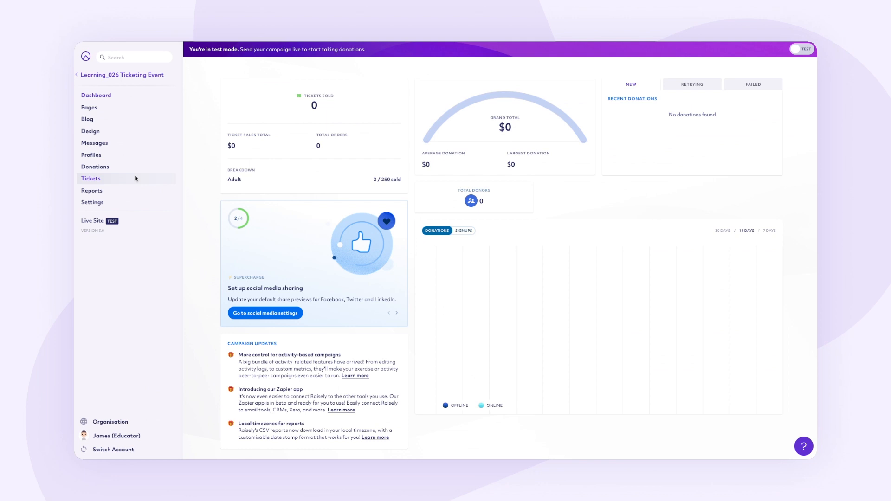
# - Start a new promo code in the campaign's ticket setup with the code RAISELYRULES
pyautogui.click(136, 179)
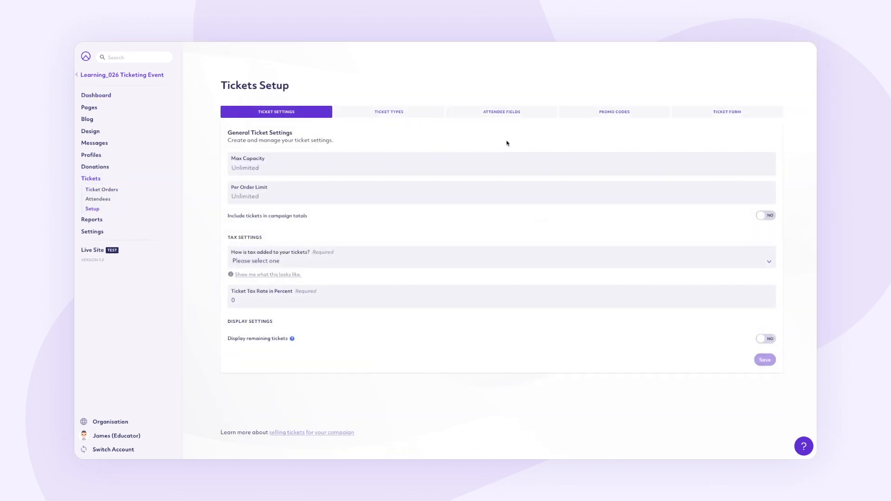
pyautogui.click(586, 112)
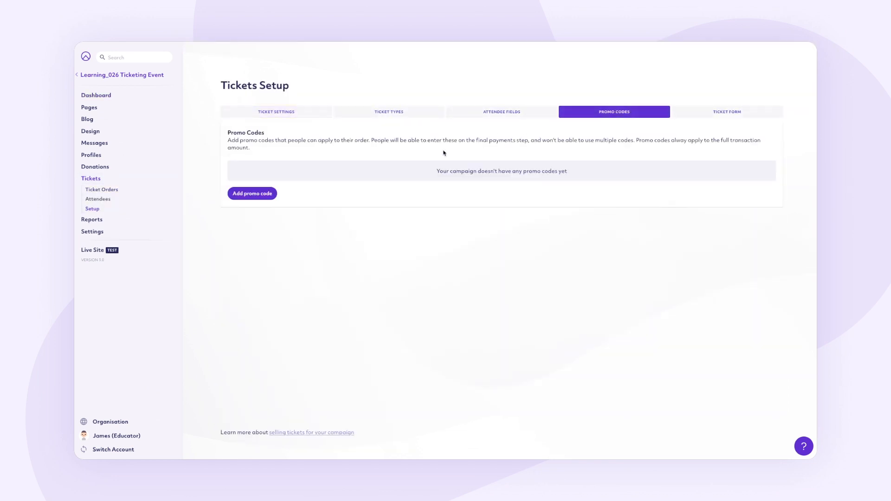
pyautogui.click(260, 194)
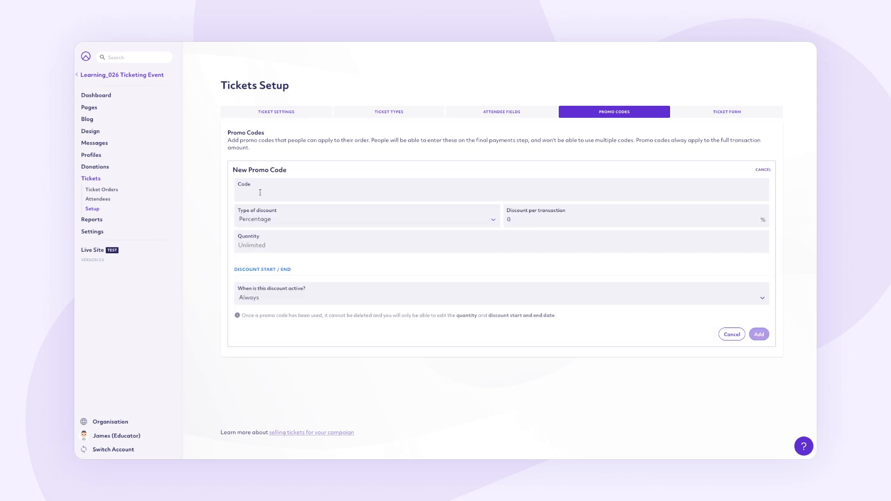
pyautogui.write('RAISELYRULES')
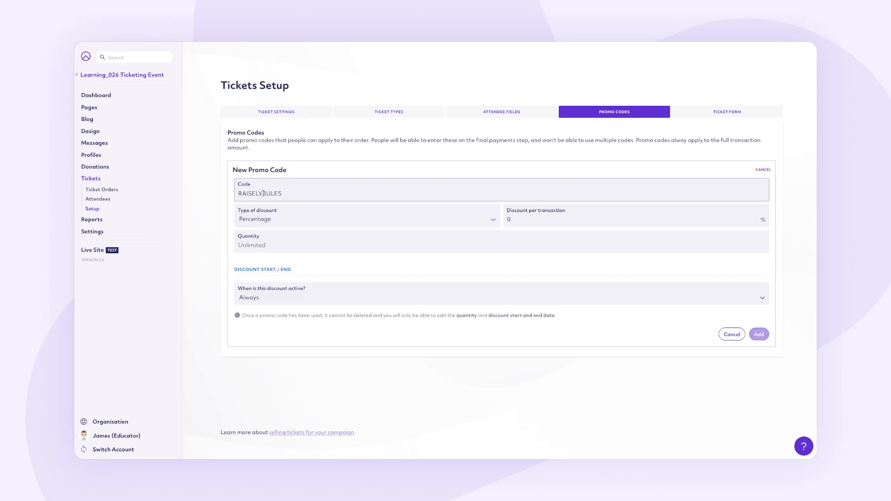
# - Give the promo code a fixed discount of 20 USD per transaction and a quantity of 100
pyautogui.click(323, 222)
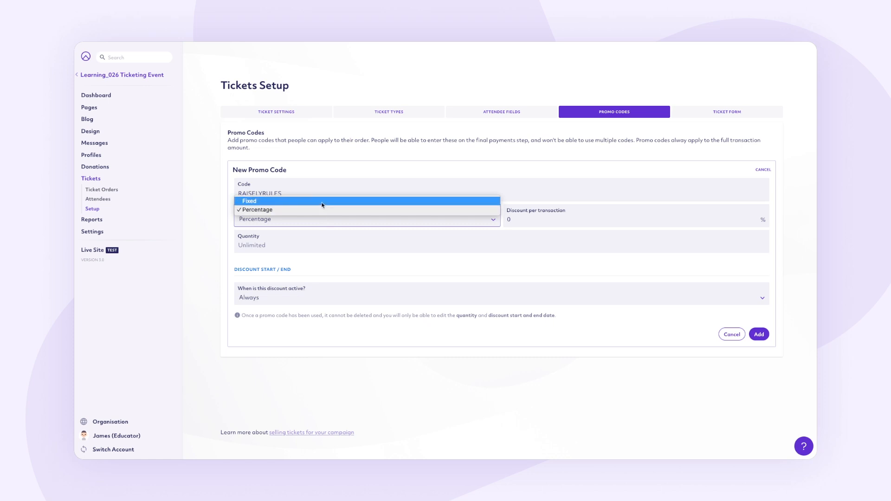
pyautogui.click(323, 201)
pyautogui.press('Tab')
pyautogui.write('2')
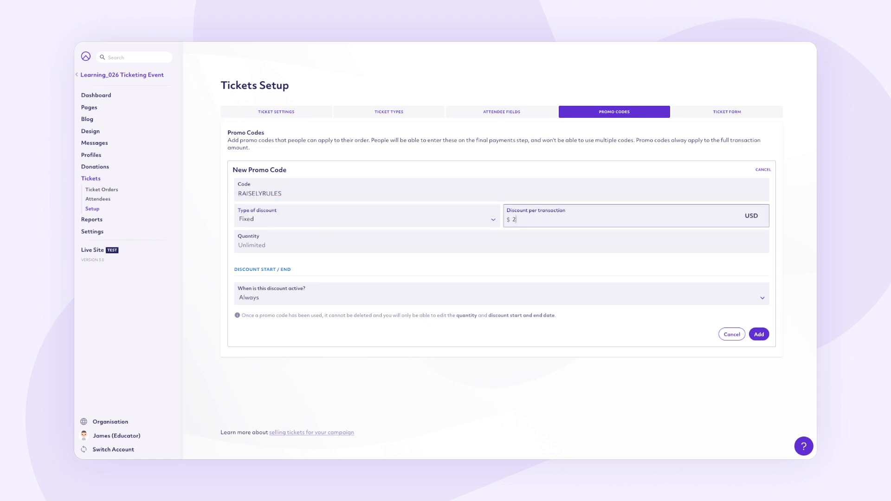
pyautogui.click(436, 244)
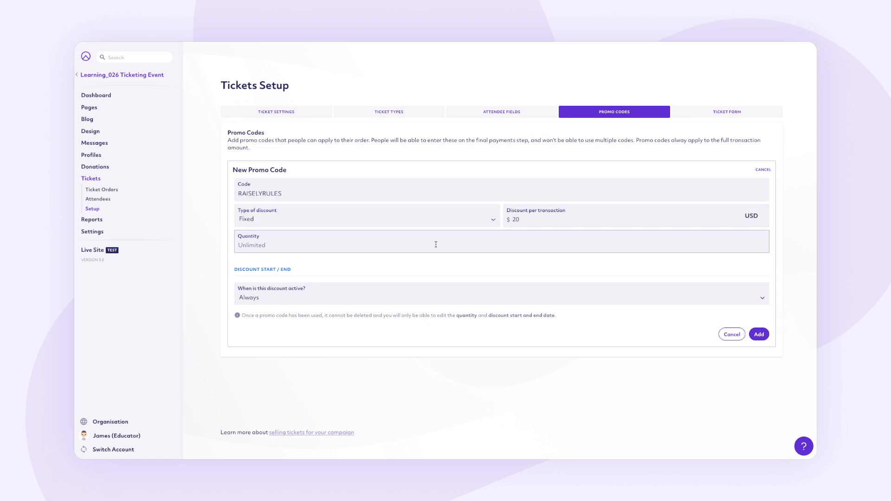
pyautogui.write('100')
# - Try a specific start and end date for the discount, set it back to Always, and add the promo code
pyautogui.click(500, 299)
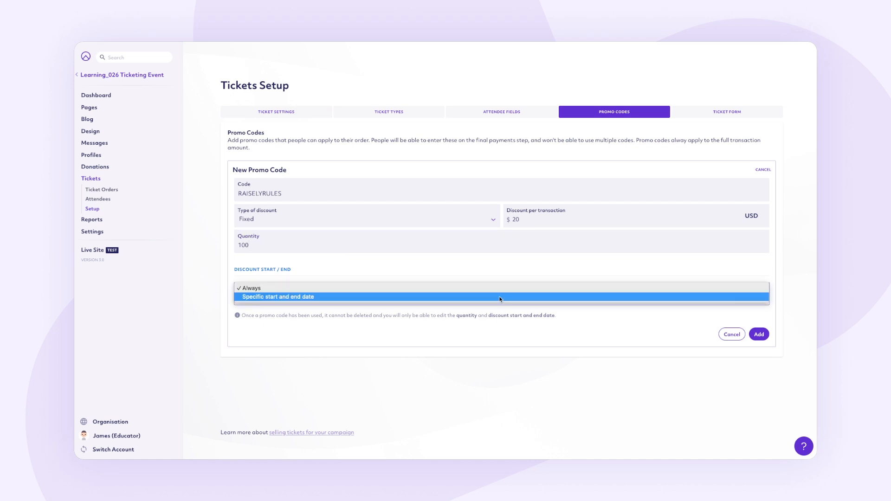
pyautogui.click(501, 299)
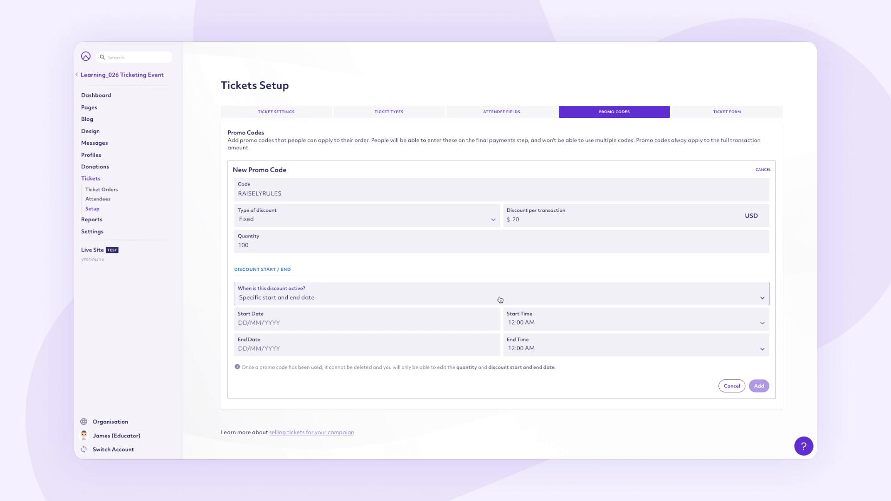
pyautogui.click(500, 299)
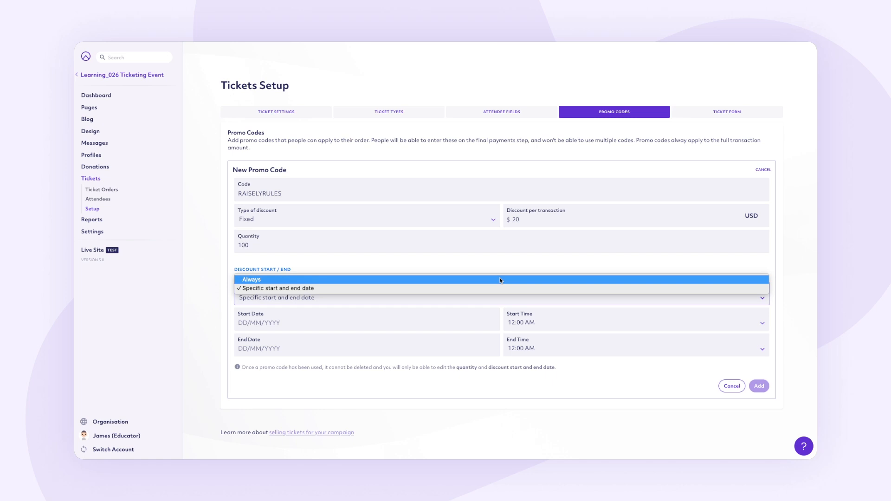
pyautogui.click(501, 280)
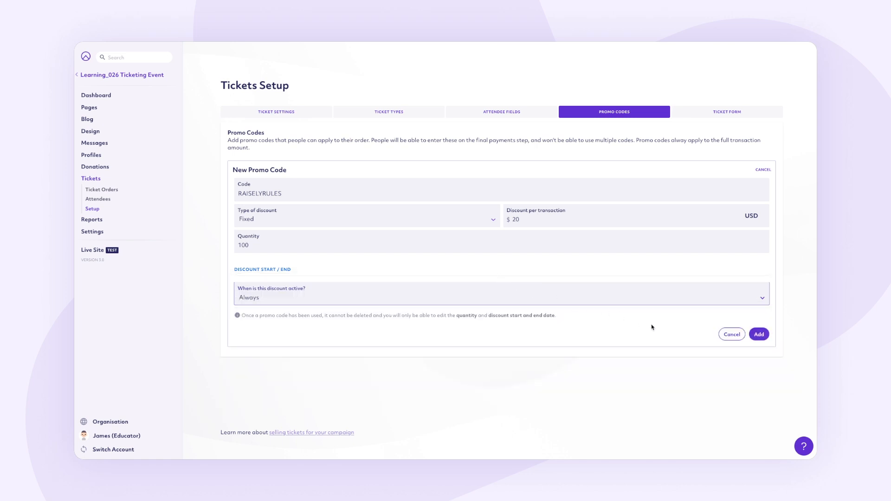
pyautogui.click(759, 334)
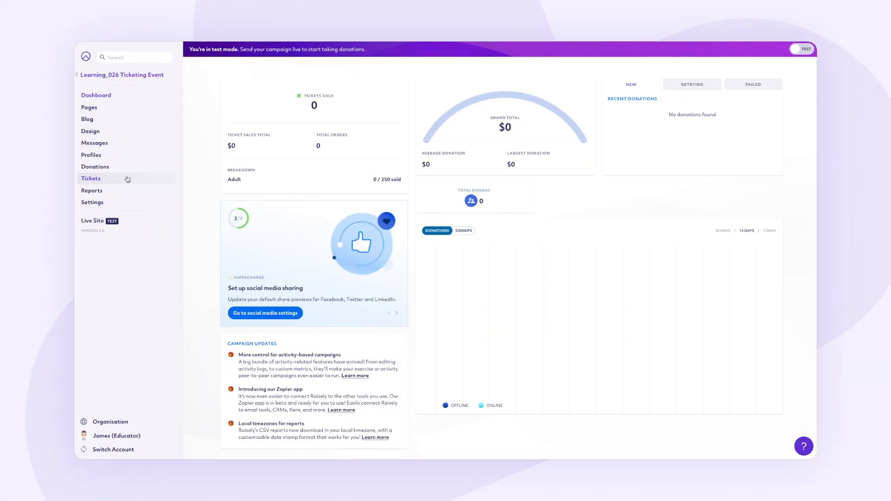
# - In the general ticket settings, include tax in the ticket price at 10 percent, turn on displaying remaining tickets, and save
pyautogui.click(127, 179)
pyautogui.click(96, 209)
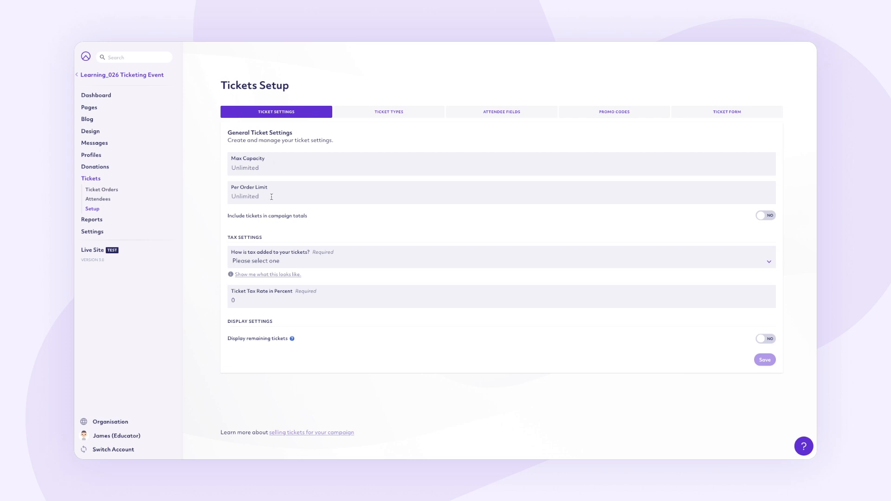
pyautogui.click(335, 264)
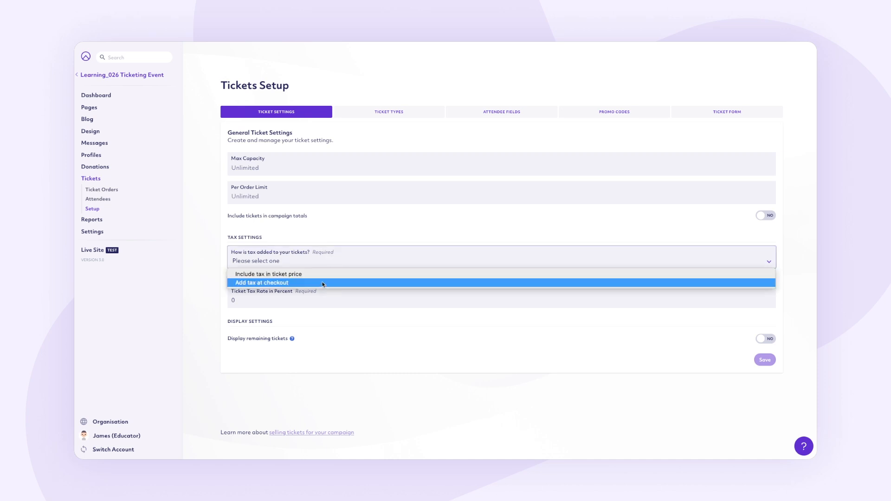
pyautogui.click(324, 275)
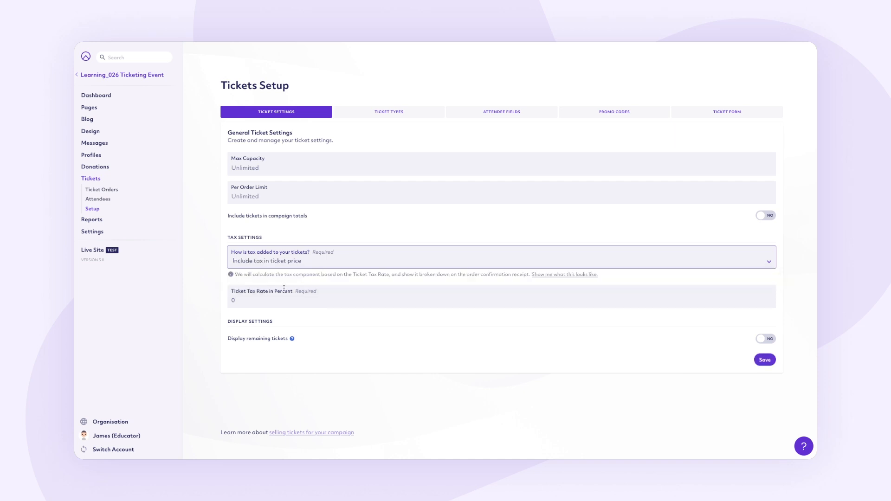
pyautogui.click(240, 297)
pyautogui.write('10')
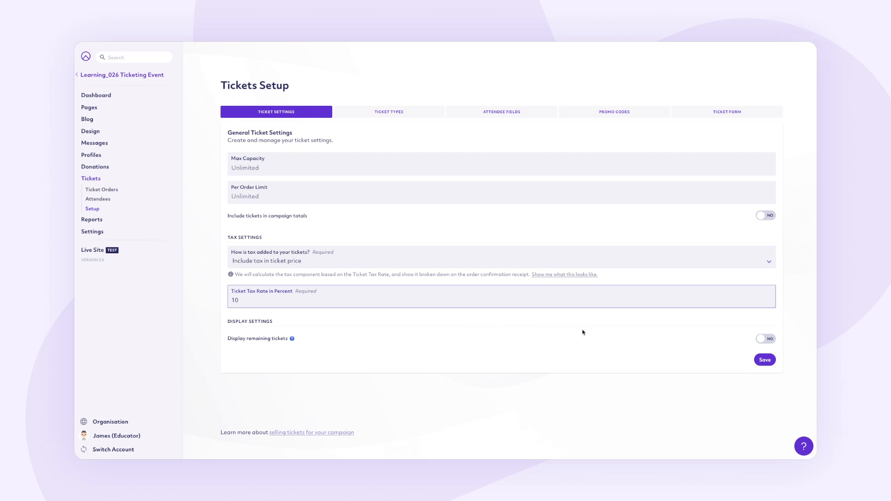
pyautogui.click(769, 340)
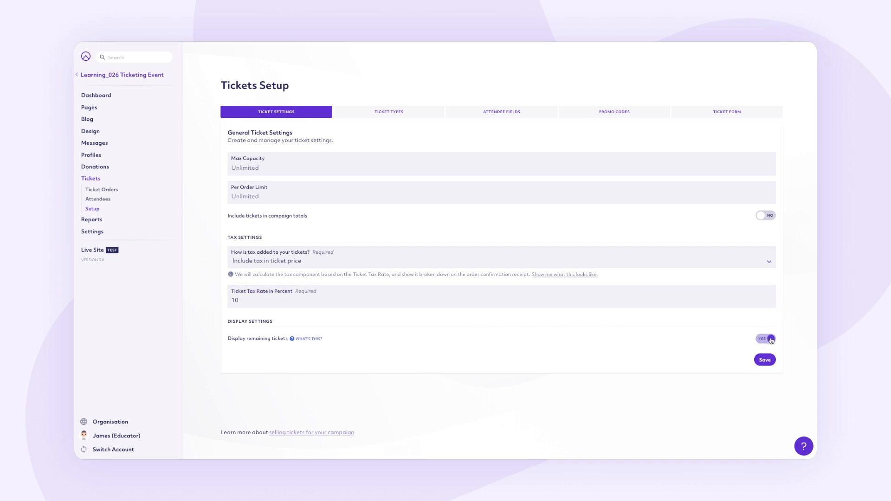
pyautogui.click(765, 360)
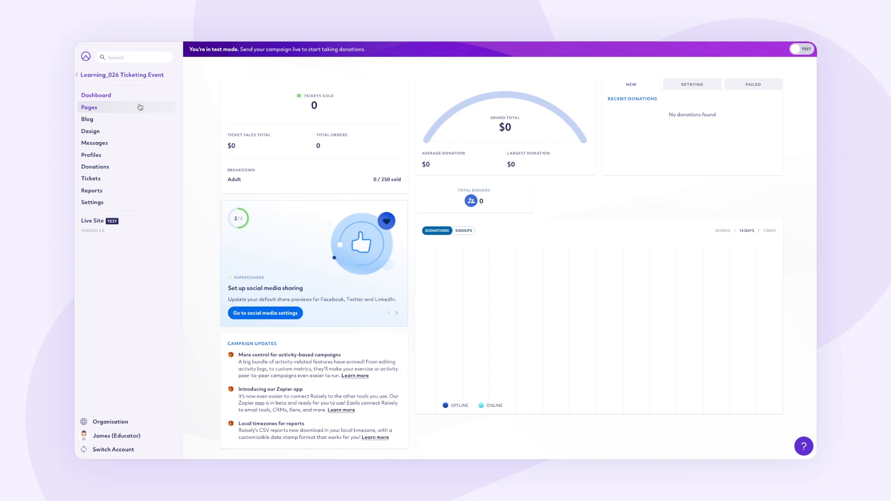
# - Open the event page in the page editor and place a Ticket Form block above the location map beside the event description
pyautogui.click(140, 107)
pyautogui.click(422, 159)
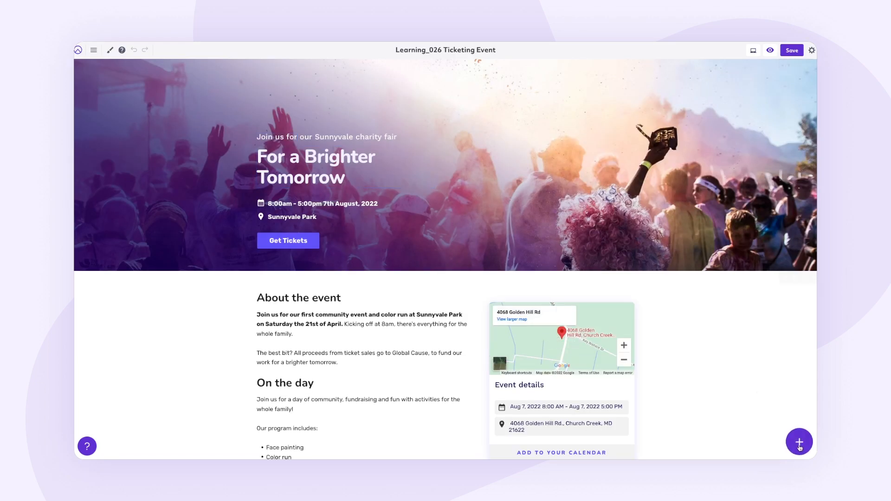
pyautogui.moveTo(799, 444)
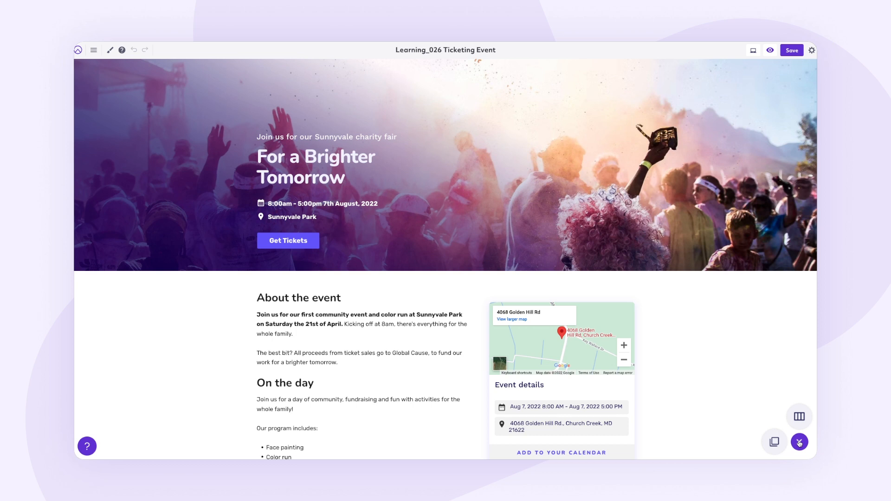
pyautogui.click(775, 442)
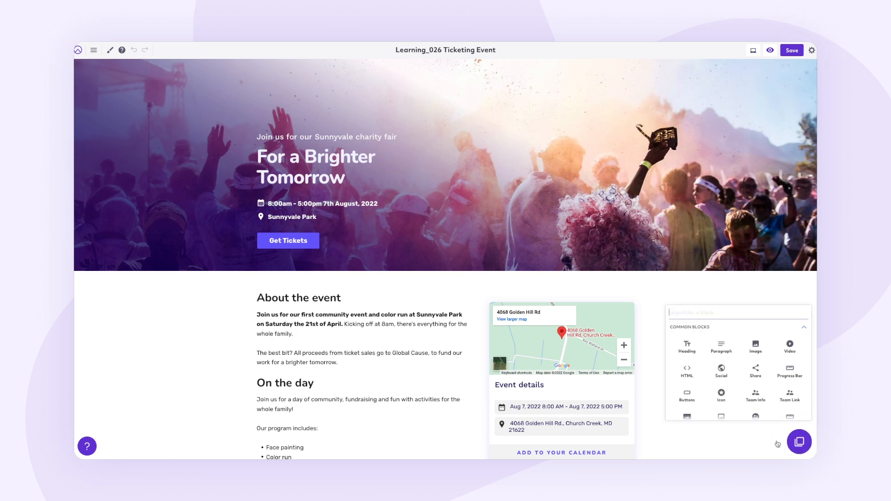
pyautogui.write('tick')
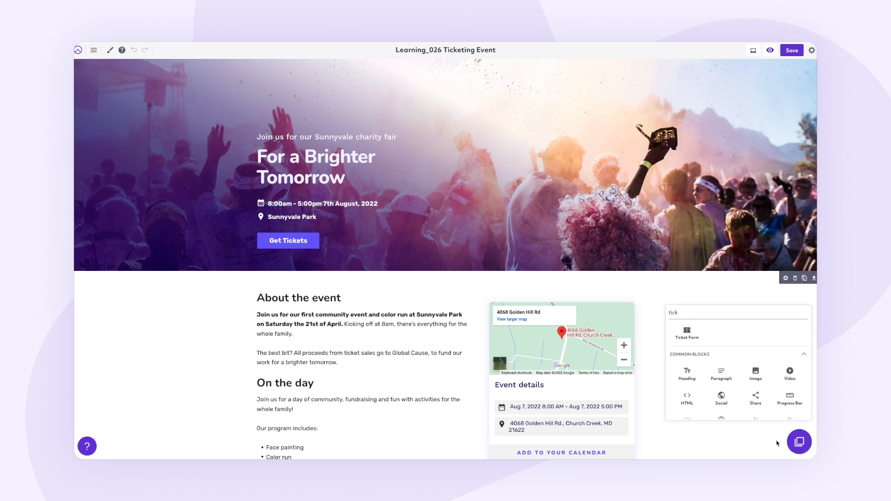
pyautogui.moveTo(684, 338); pyautogui.dragTo(549, 299)
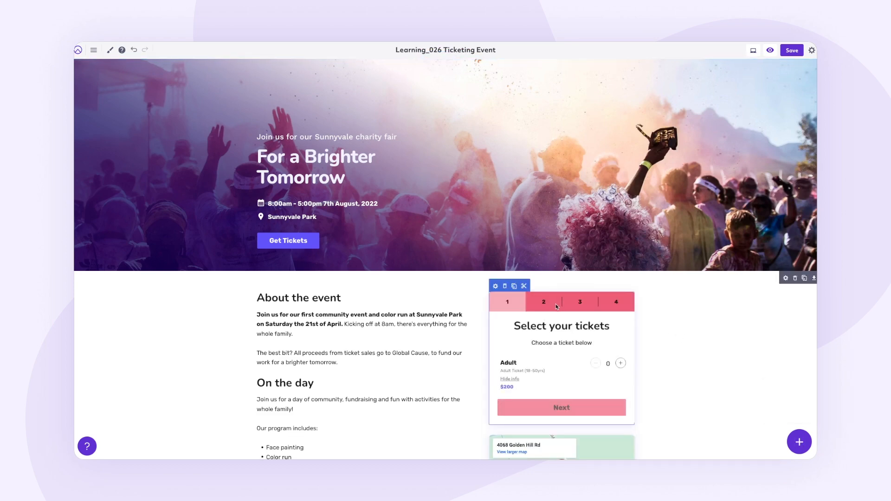
# - Open the ticket form block's settings and examine its general options for headings, buttons and the thank-you message
pyautogui.click(495, 286)
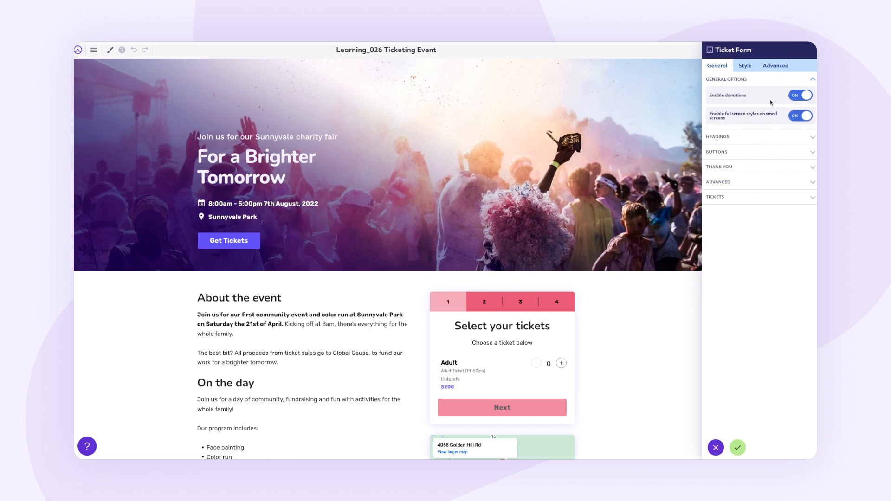
pyautogui.click(746, 137)
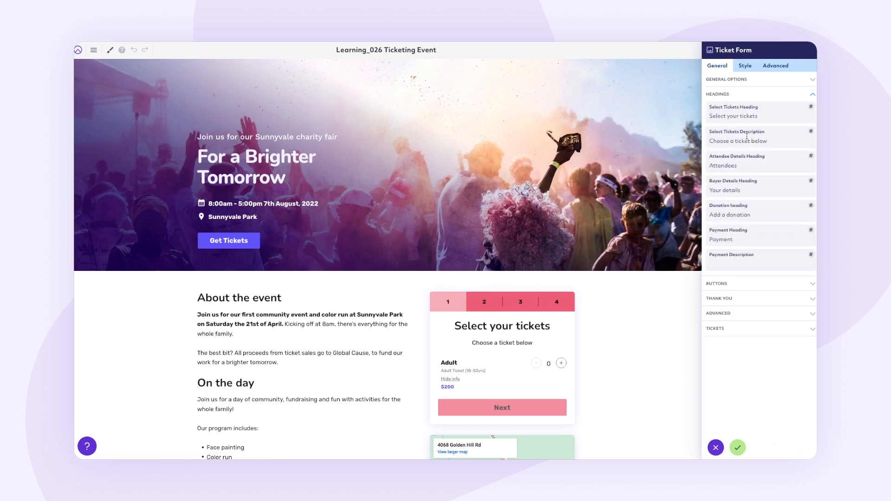
pyautogui.click(745, 95)
pyautogui.click(743, 110)
pyautogui.click(743, 110)
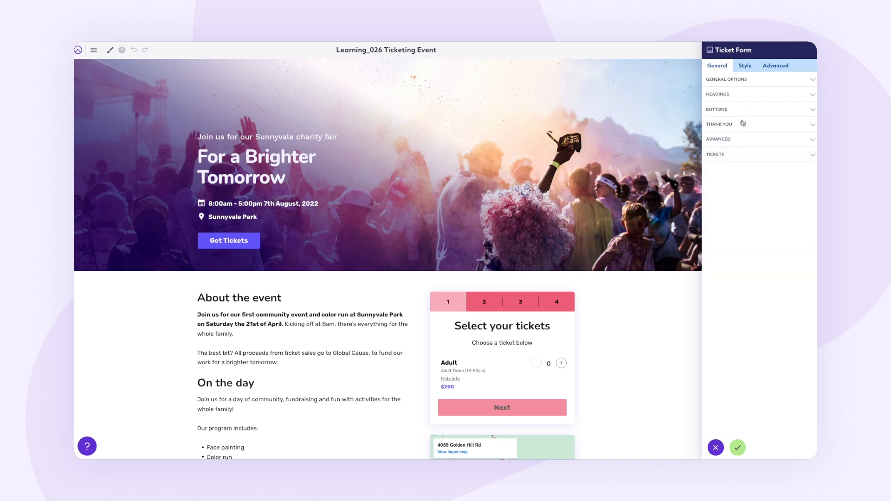
pyautogui.click(743, 125)
pyautogui.click(743, 125)
# - Switch AdultTicket Entry off and back on in the form's available tickets, apply the block settings, and save the page
pyautogui.click(741, 155)
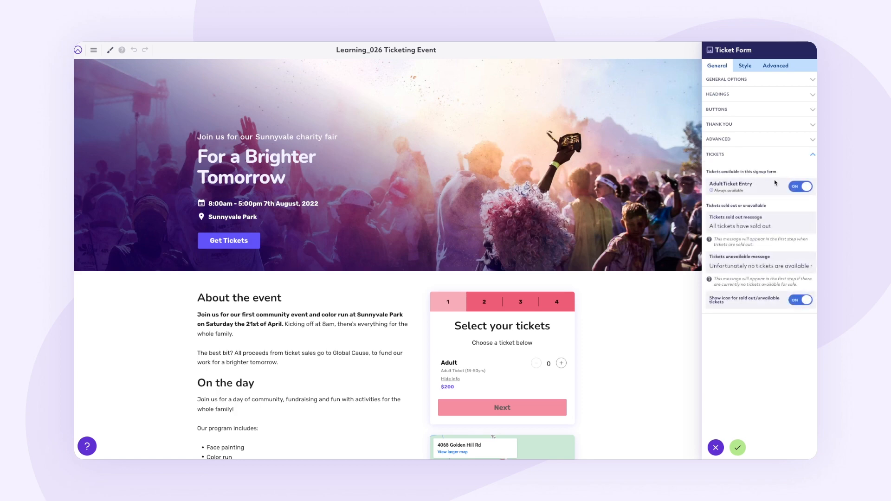
pyautogui.click(807, 188)
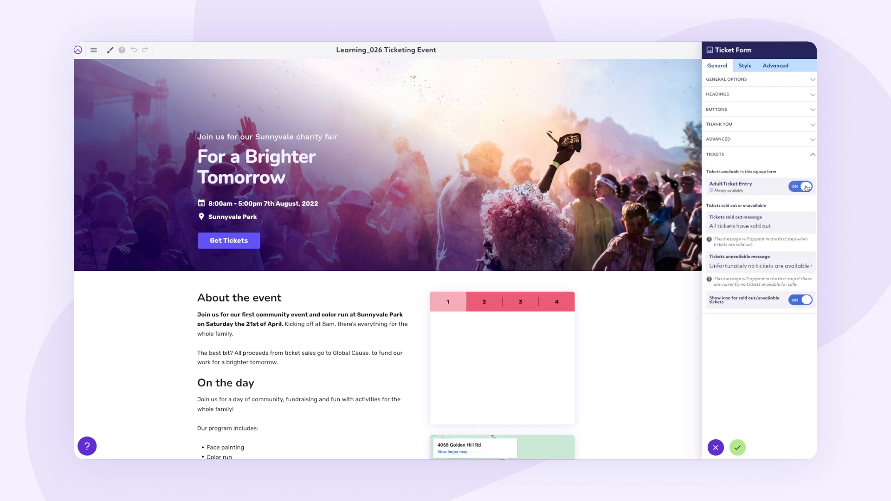
pyautogui.click(806, 188)
pyautogui.click(737, 448)
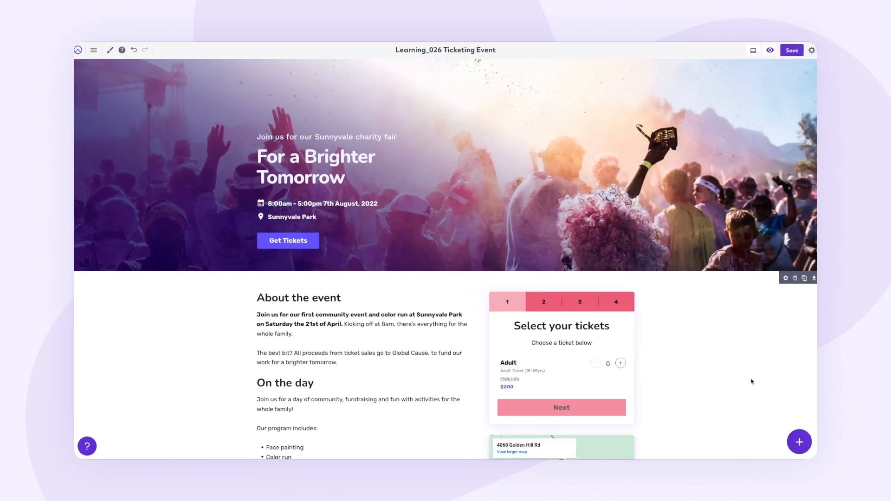
pyautogui.click(792, 50)
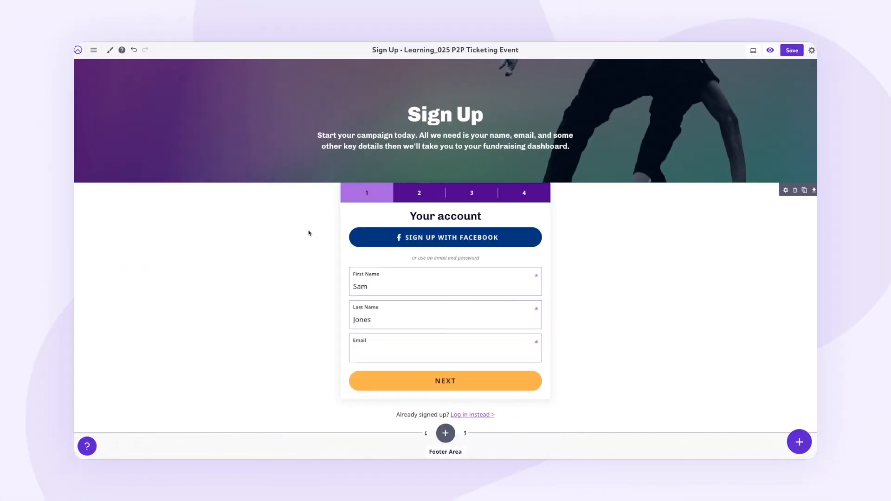
# - Open the settings of the sign up form block and enable tickets in its ticket options
pyautogui.moveTo(347, 179)
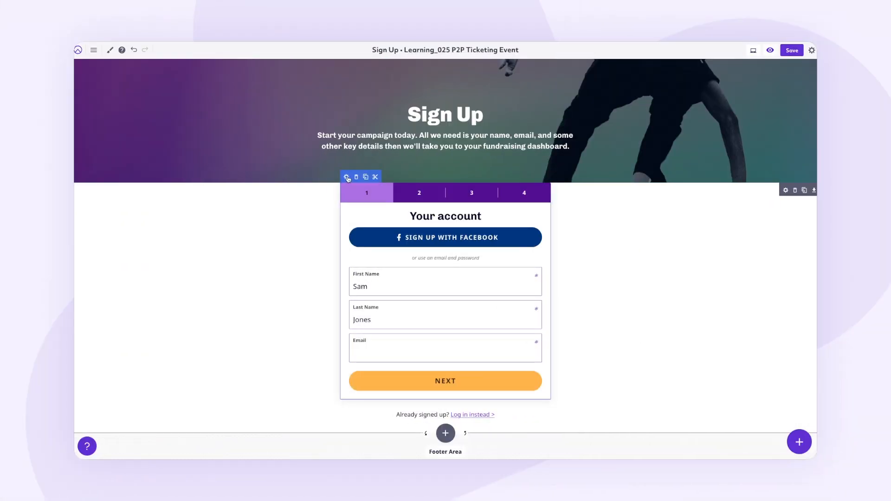
pyautogui.click(347, 178)
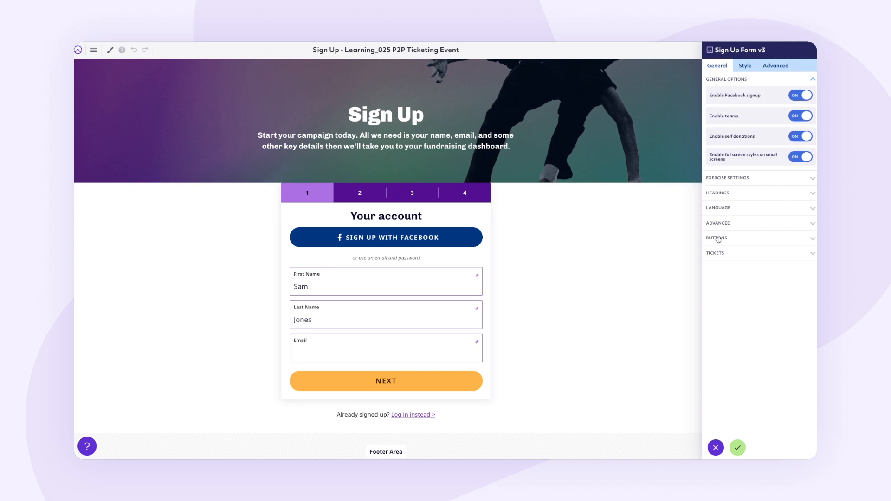
pyautogui.click(757, 253)
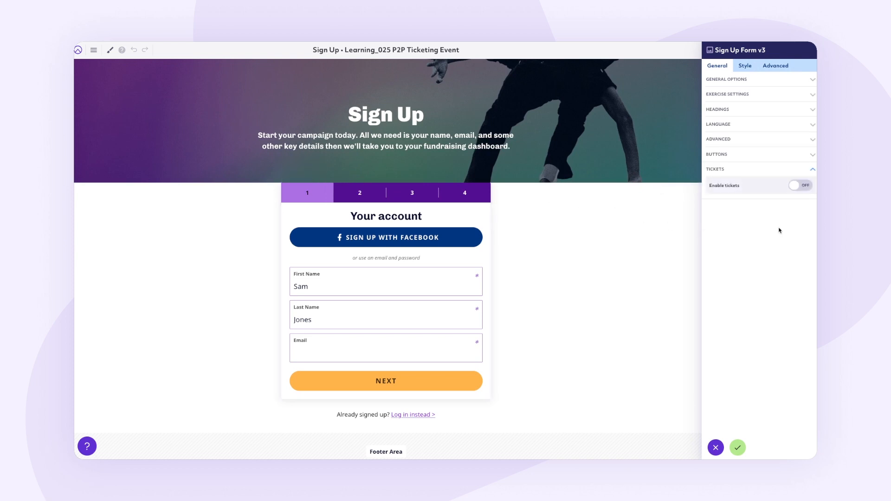
pyautogui.click(805, 186)
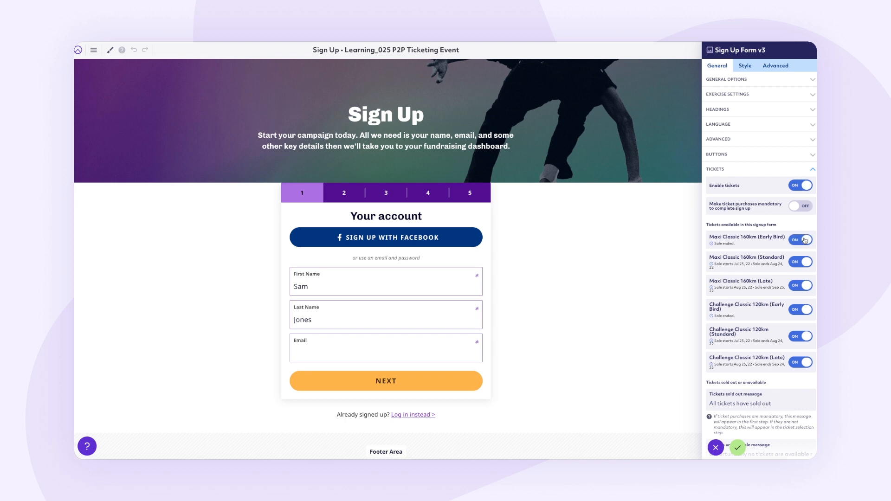
# - Switch mandatory ticket purchases on and back off in the sign up form, apply the block settings, and save the page
pyautogui.click(806, 208)
pyautogui.click(805, 208)
pyautogui.scroll(-2, 755, 382)
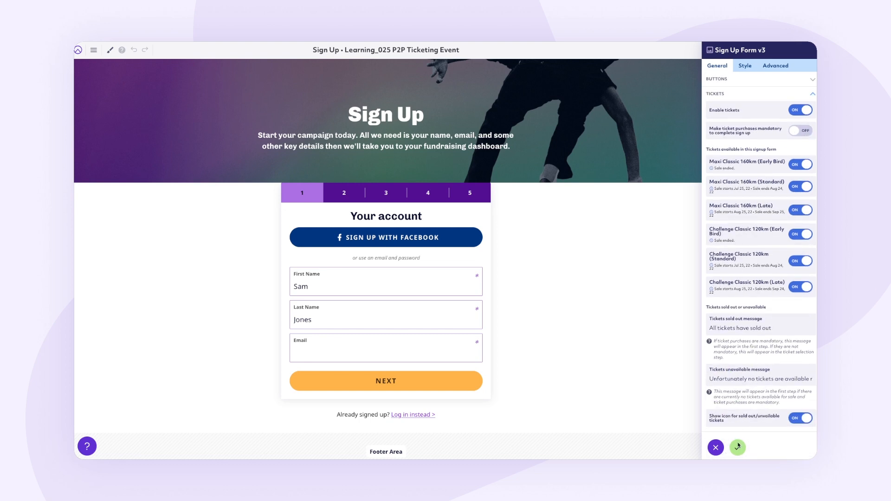
pyautogui.click(738, 448)
pyautogui.click(794, 52)
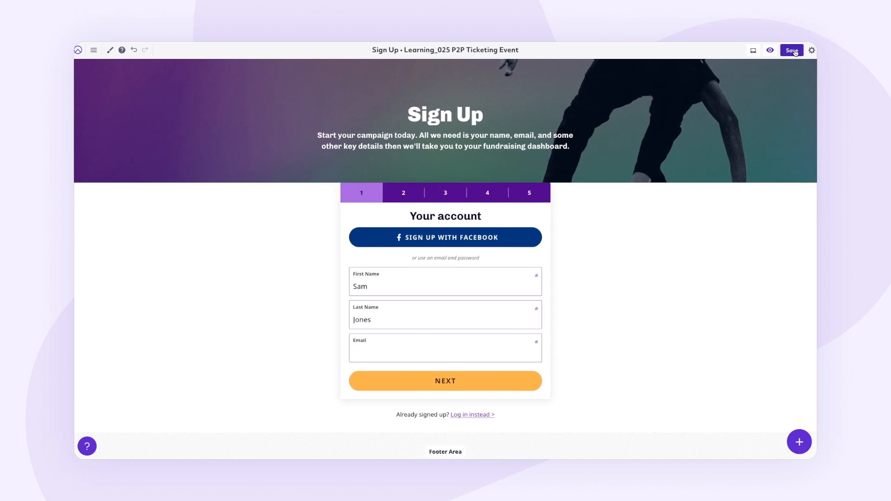